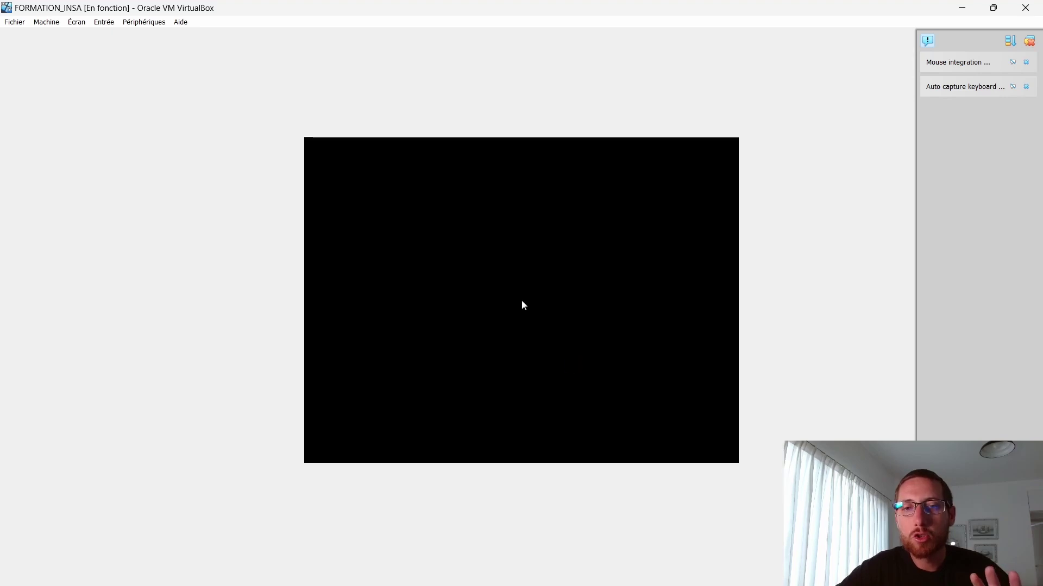
# Step: Select the password field on the FORMATION_INSA VM's Windows 7 login screen
pyautogui.click(536, 369)
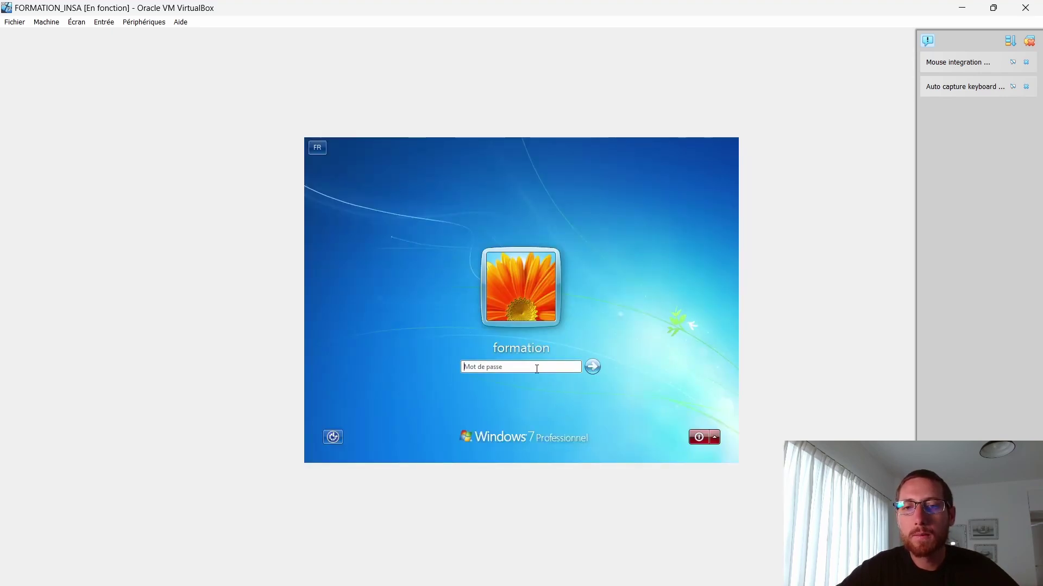
# Step: Submit two guessed account passwords so Windows 7 rejects them and shows the password hint
pyautogui.write('****')
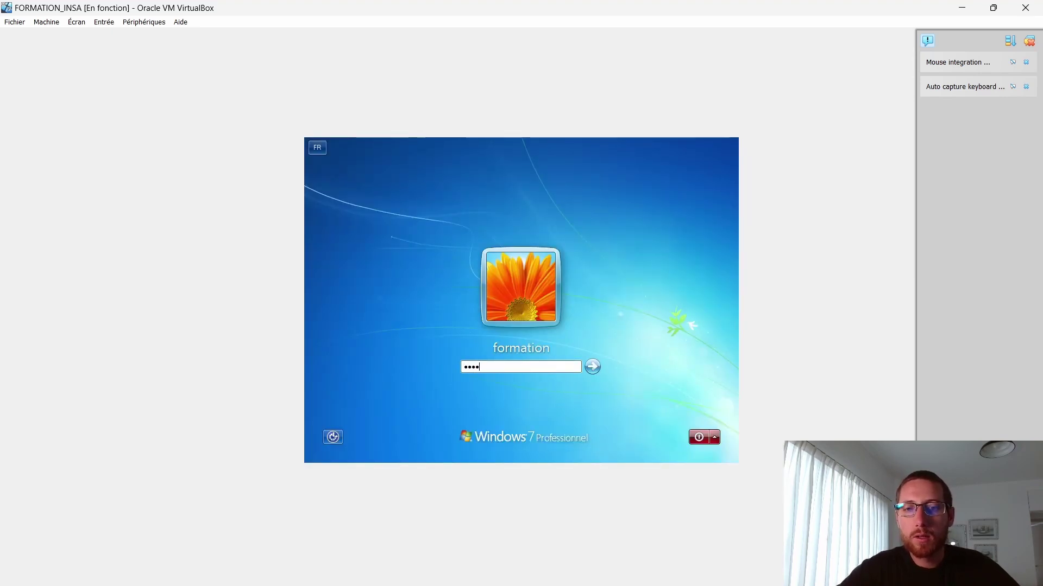
pyautogui.press('Return')
pyautogui.press('Return')
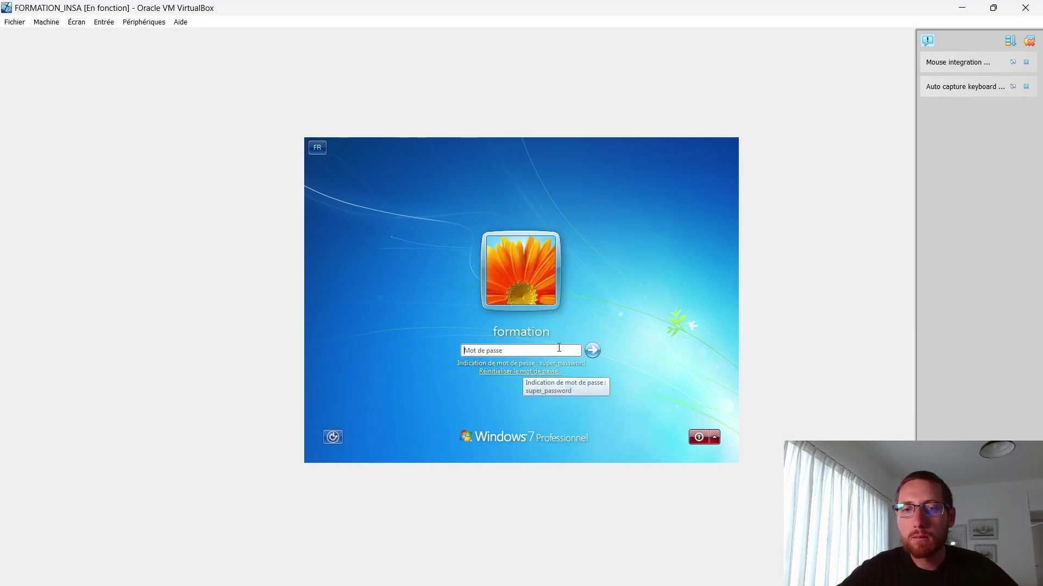
pyautogui.write('****')
pyautogui.press('Return')
pyautogui.press('Return')
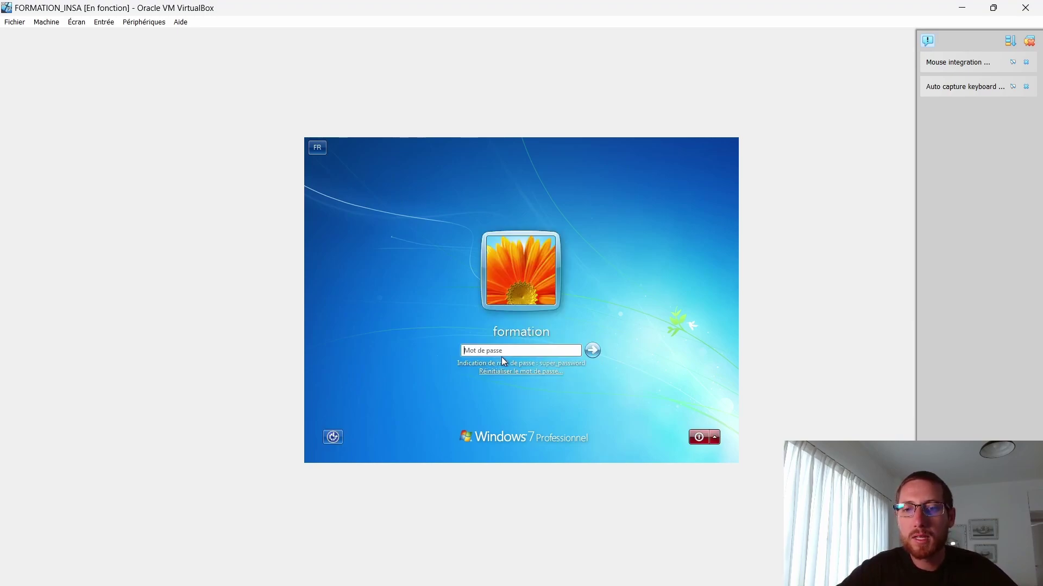
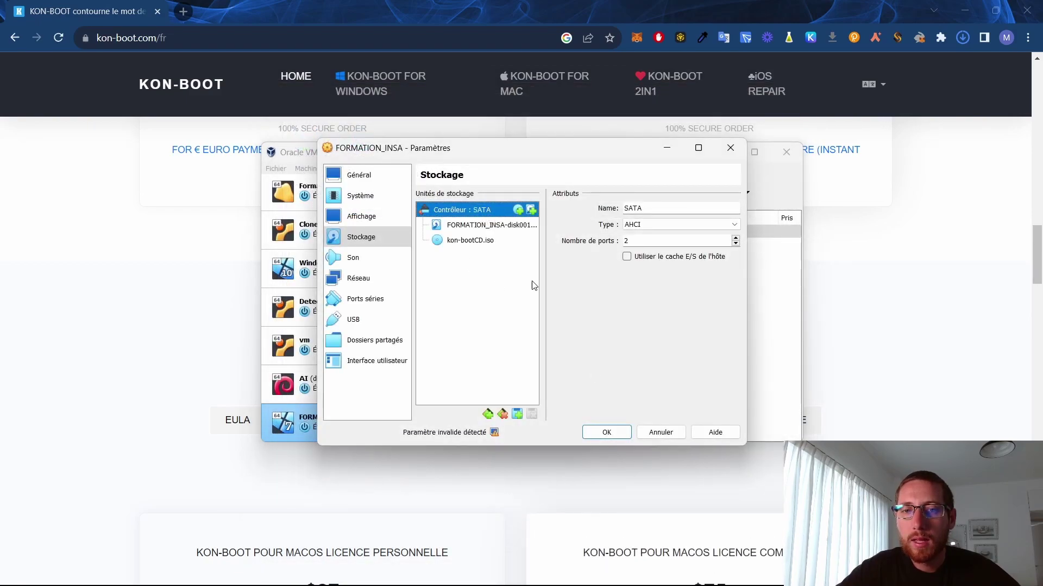
# Step: Save the storage settings with kon-bootCD.iso on the SATA controller and start FORMATION_INSA
pyautogui.click(603, 430)
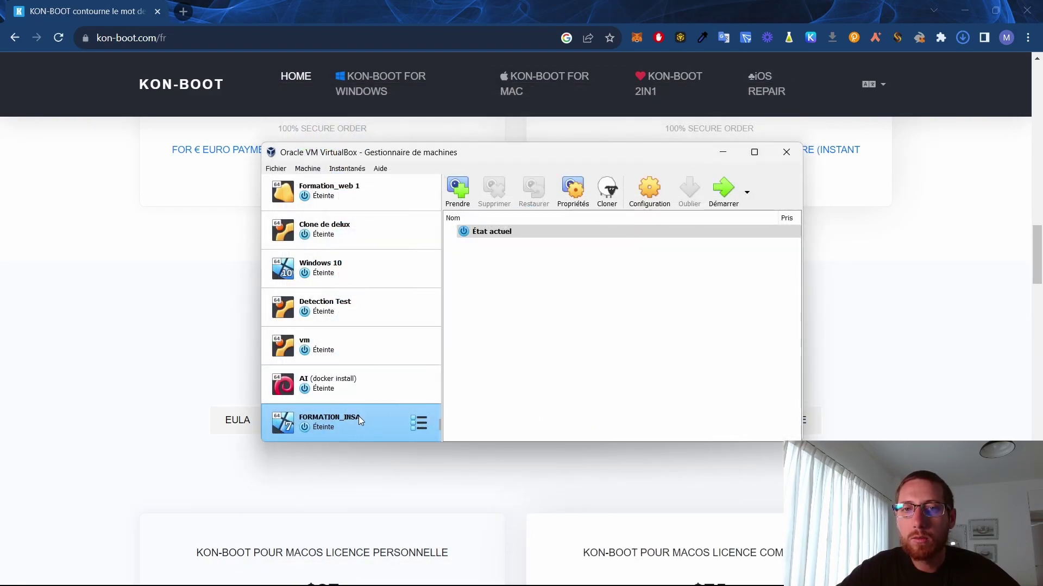
pyautogui.doubleClick(360, 418)
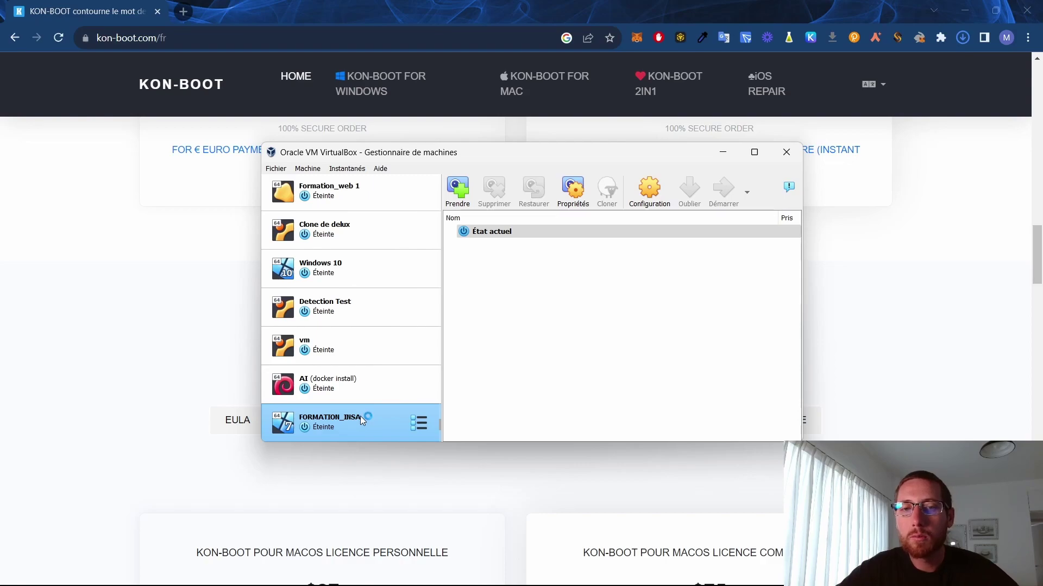
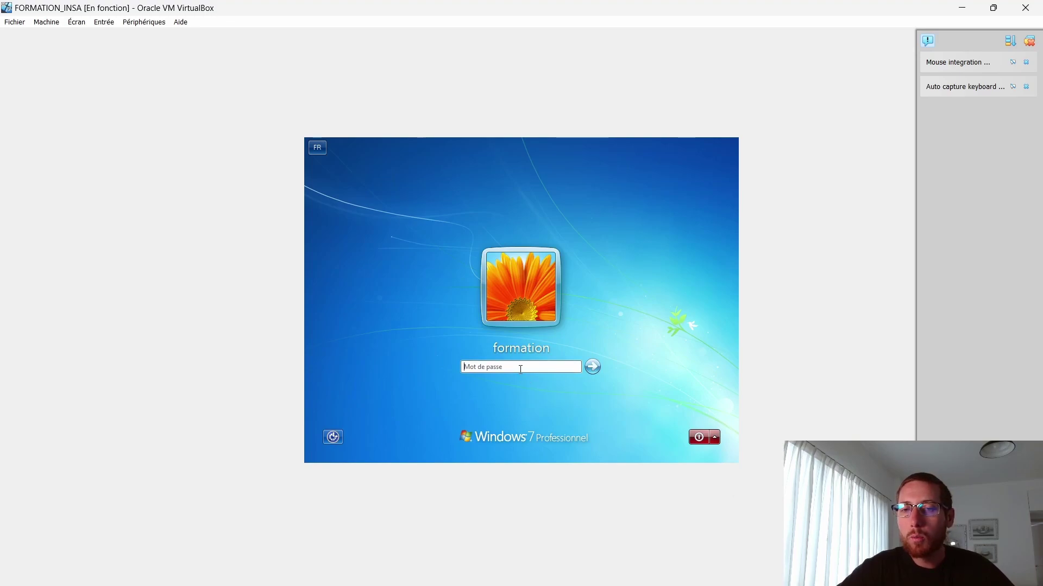
# Step: Submit the account password on the Windows 7 login screen to reach the guest desktop
pyautogui.press('Return')
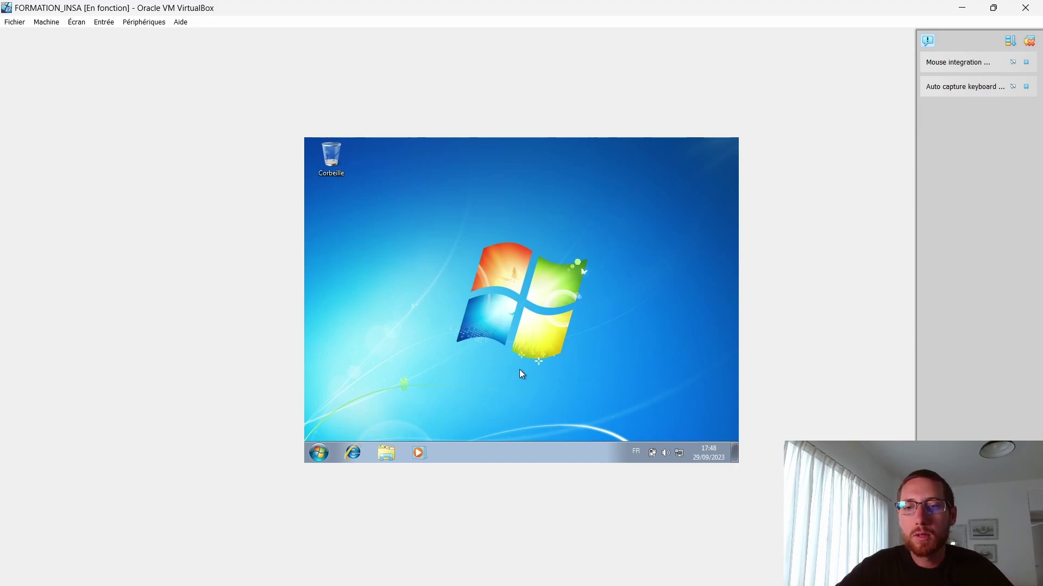
pyautogui.click(319, 453)
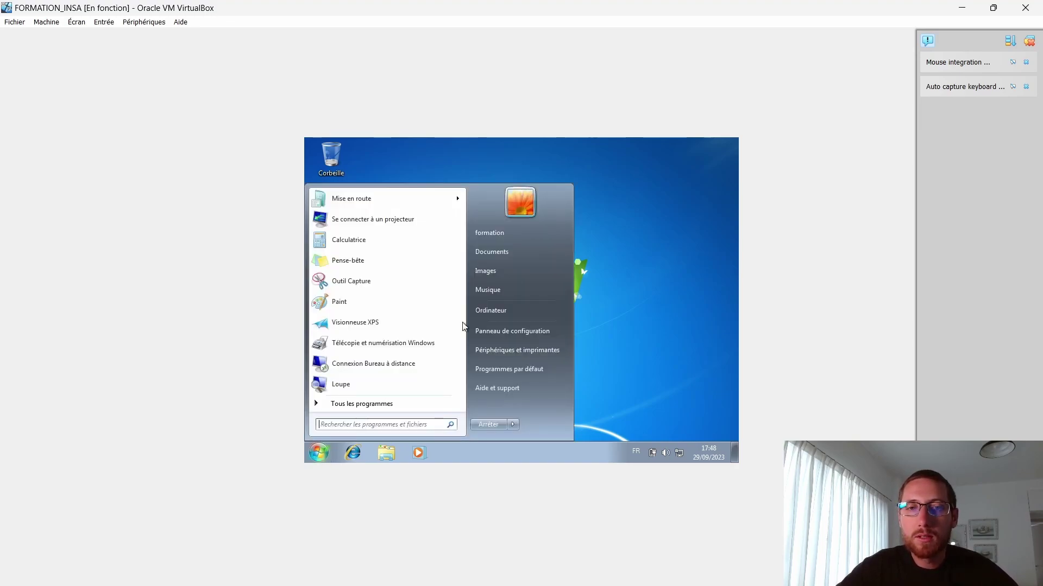
pyautogui.rightClick(510, 308)
pyautogui.click(540, 327)
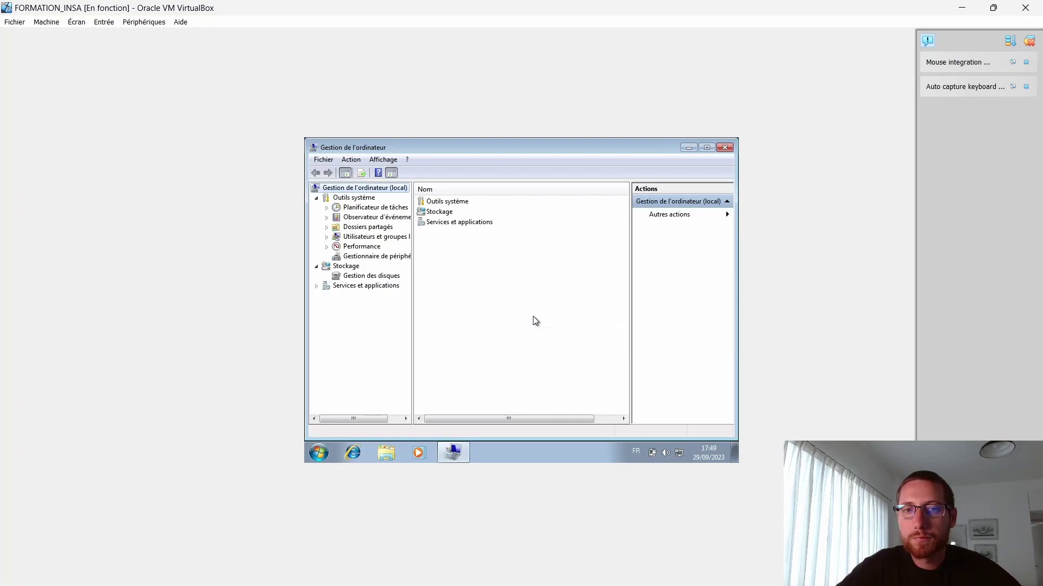
pyautogui.click(354, 237)
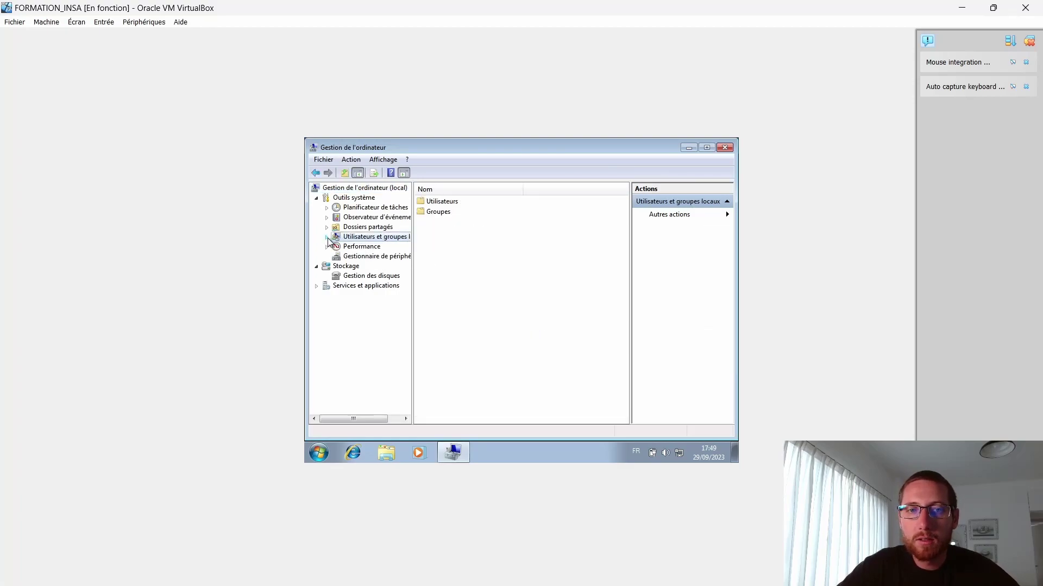
pyautogui.doubleClick(354, 237)
pyautogui.click(359, 247)
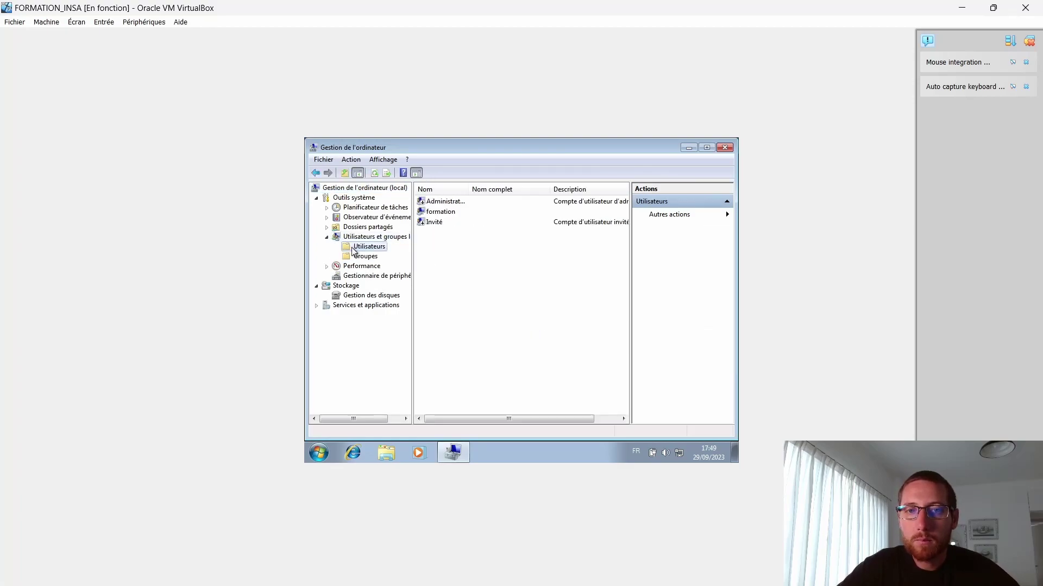
pyautogui.doubleClick(442, 211)
pyautogui.click(444, 191)
pyautogui.click(439, 218)
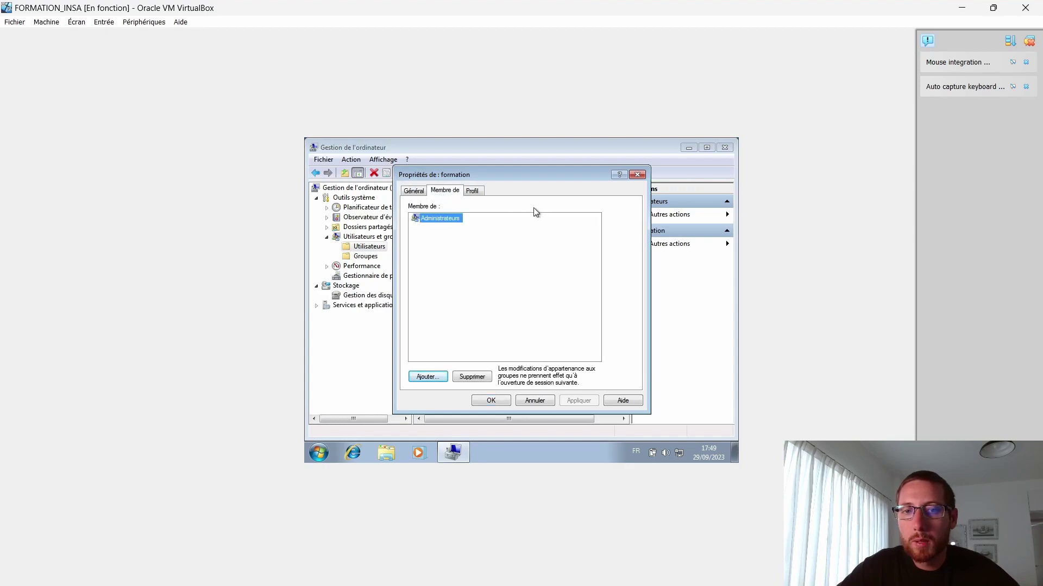
pyautogui.click(638, 174)
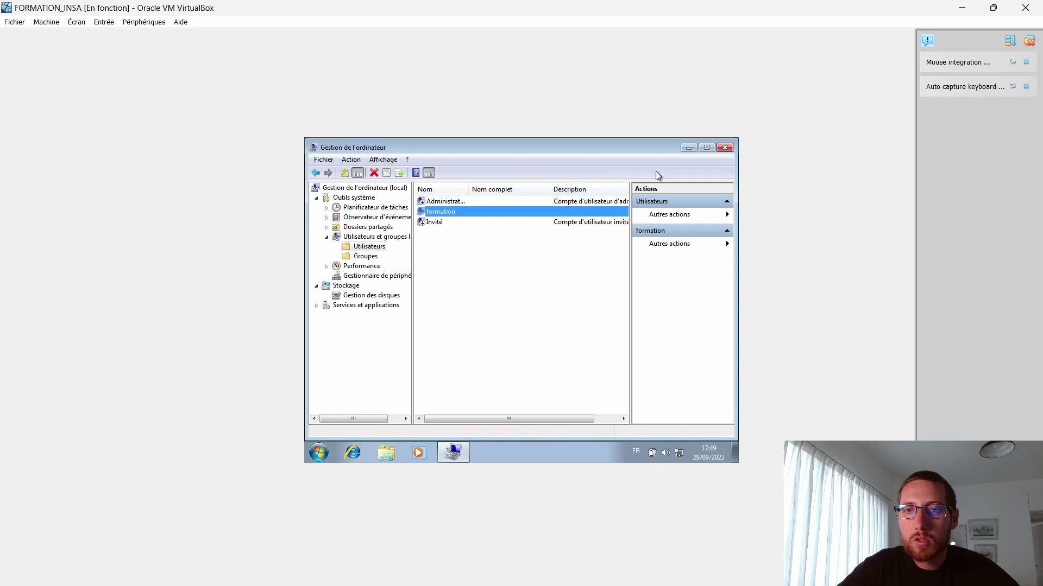
pyautogui.click(724, 148)
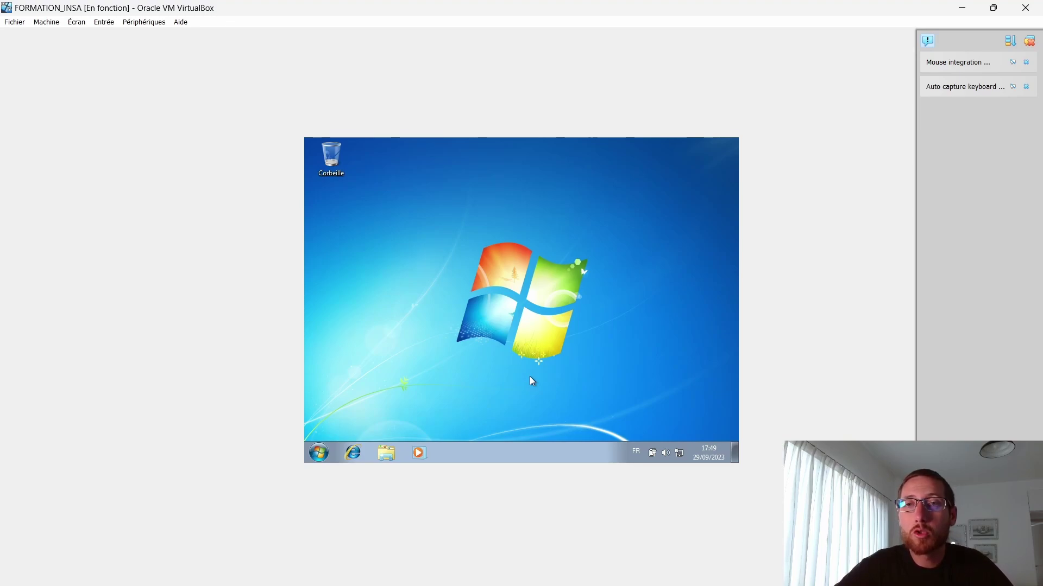
pyautogui.click(320, 452)
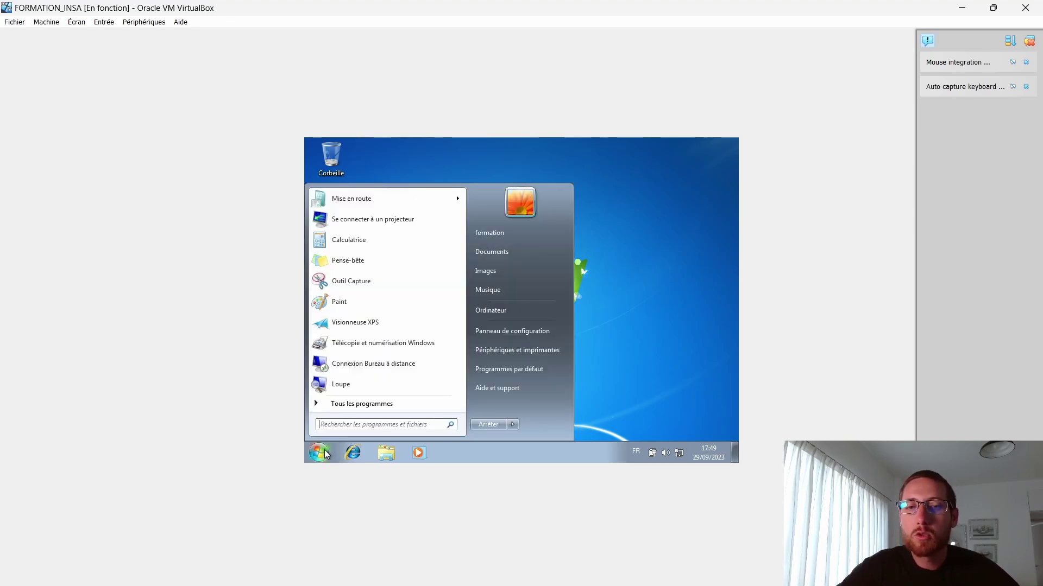
pyautogui.write('efs')
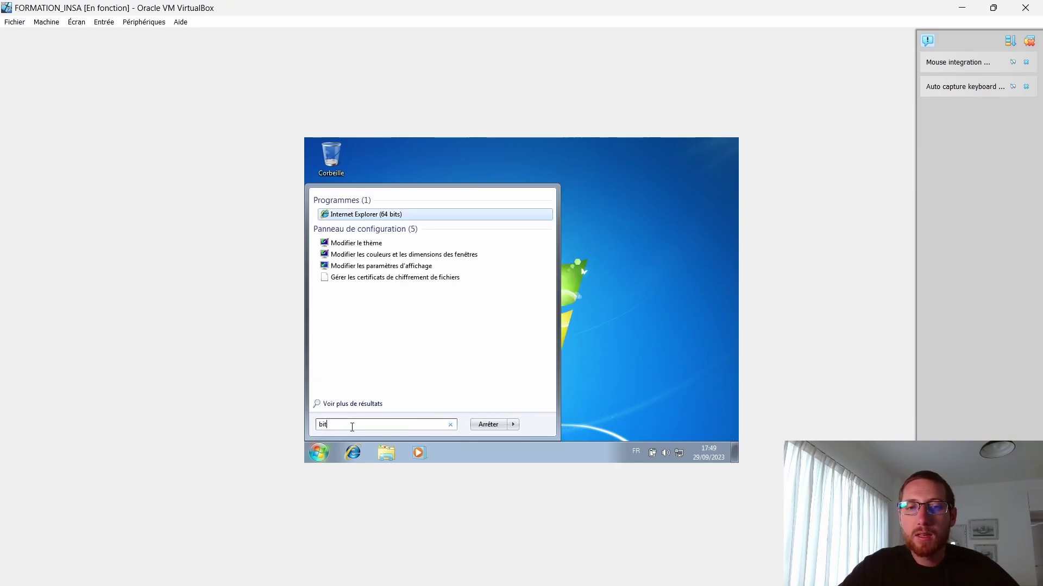
pyautogui.press('Return')
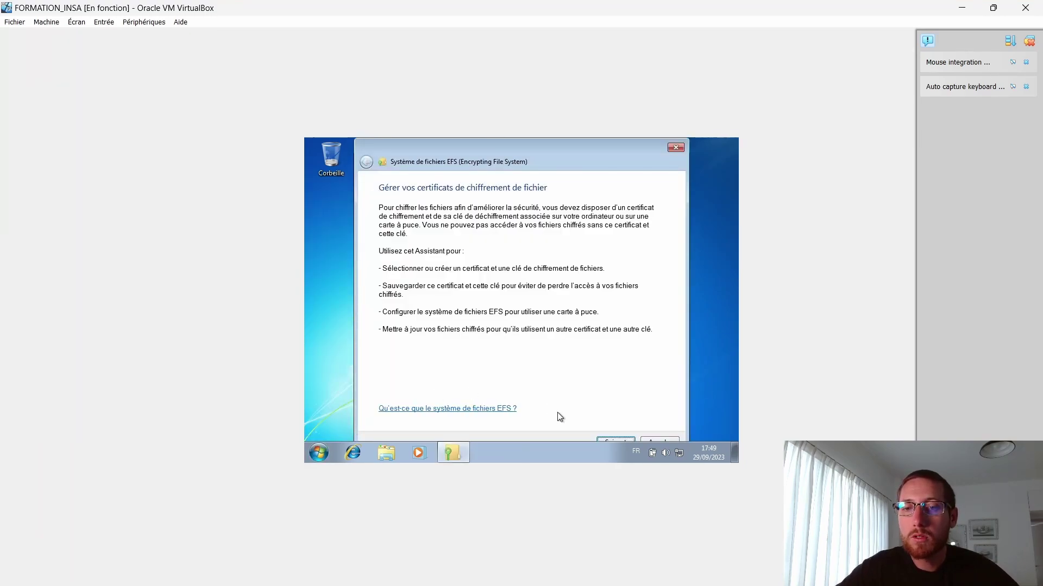
pyautogui.click(604, 438)
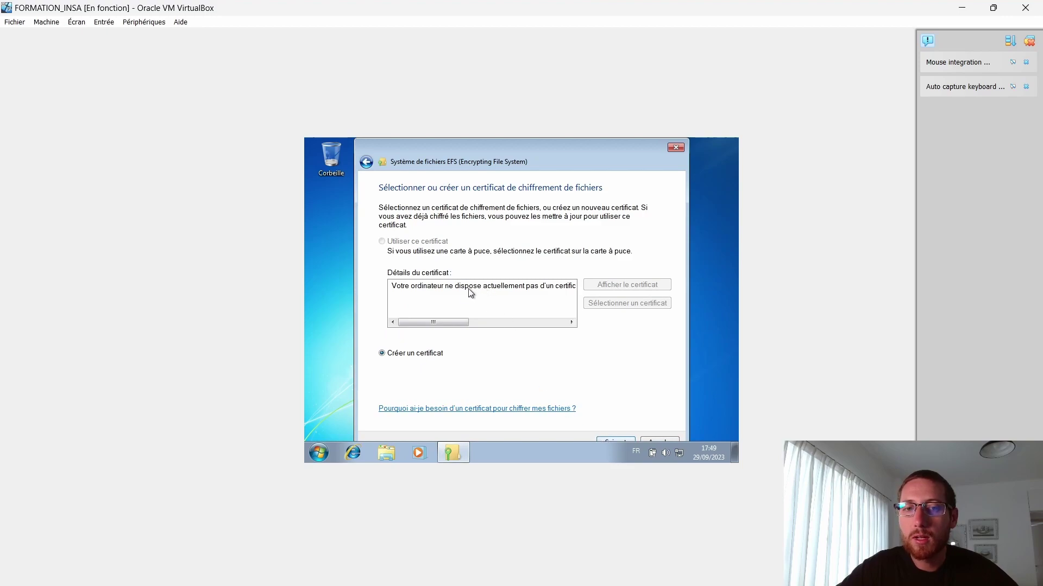
pyautogui.click(613, 441)
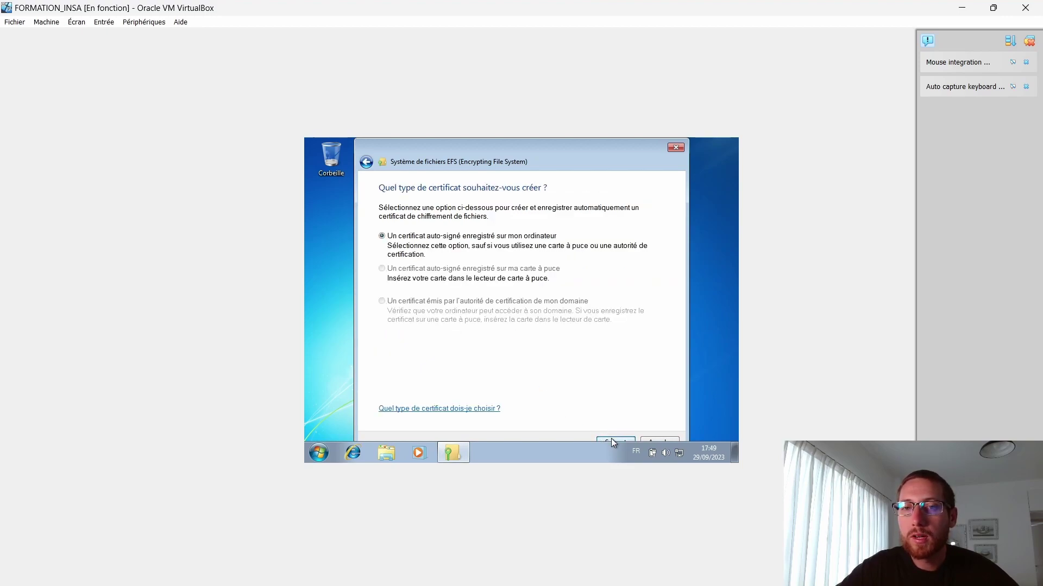
pyautogui.click(673, 148)
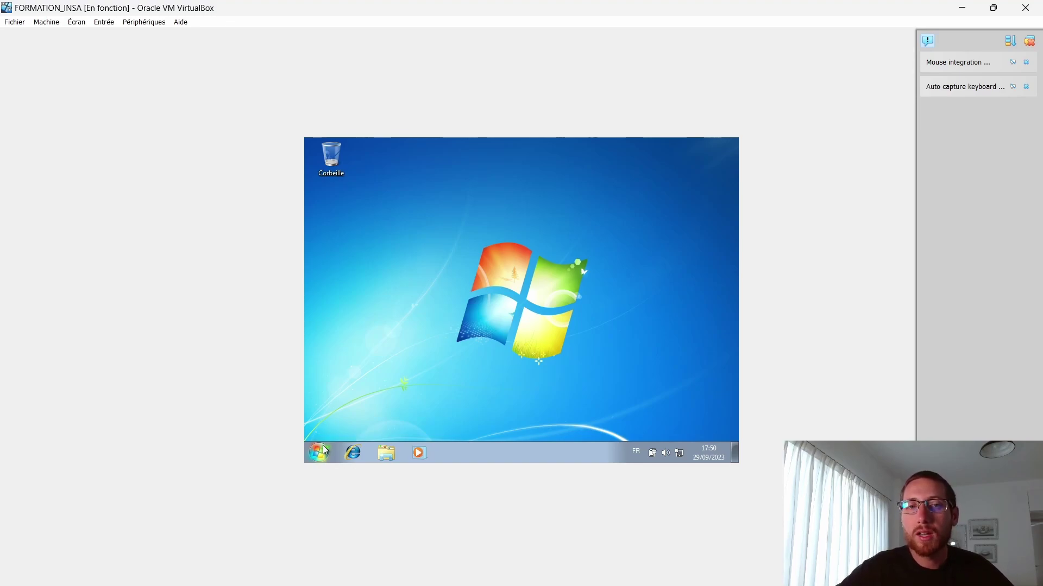
# Step: View the guest's drives in Ordinateur, then open FORMATION_INSA settings via Machine > Configuration
pyautogui.click(320, 452)
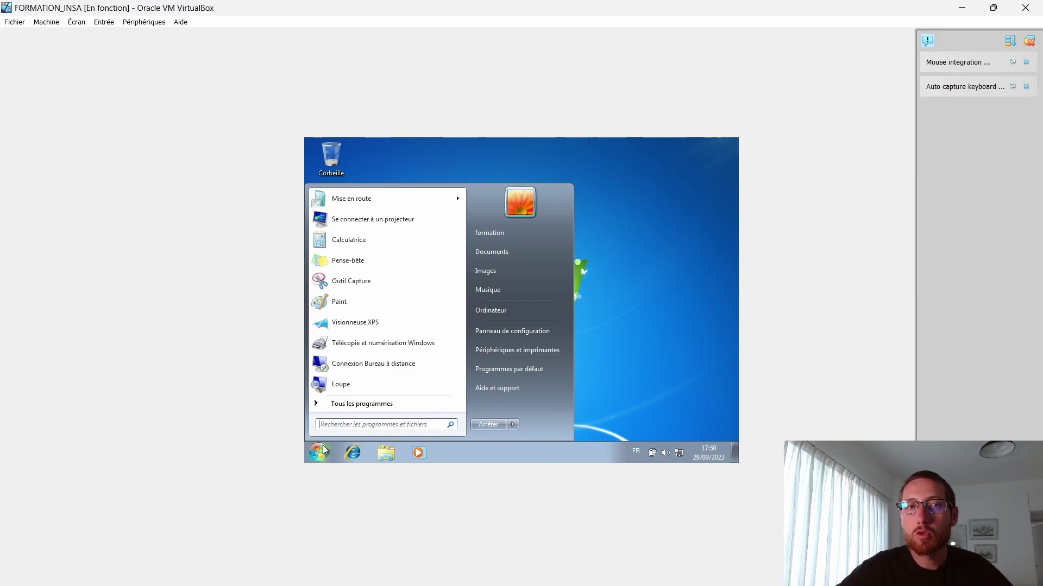
pyautogui.click(512, 308)
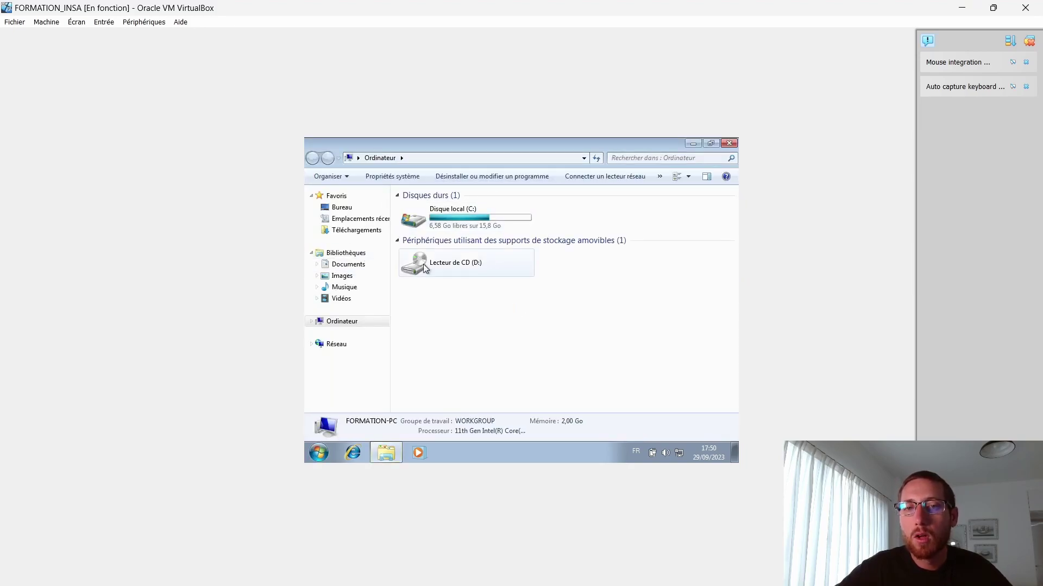
pyautogui.click(729, 144)
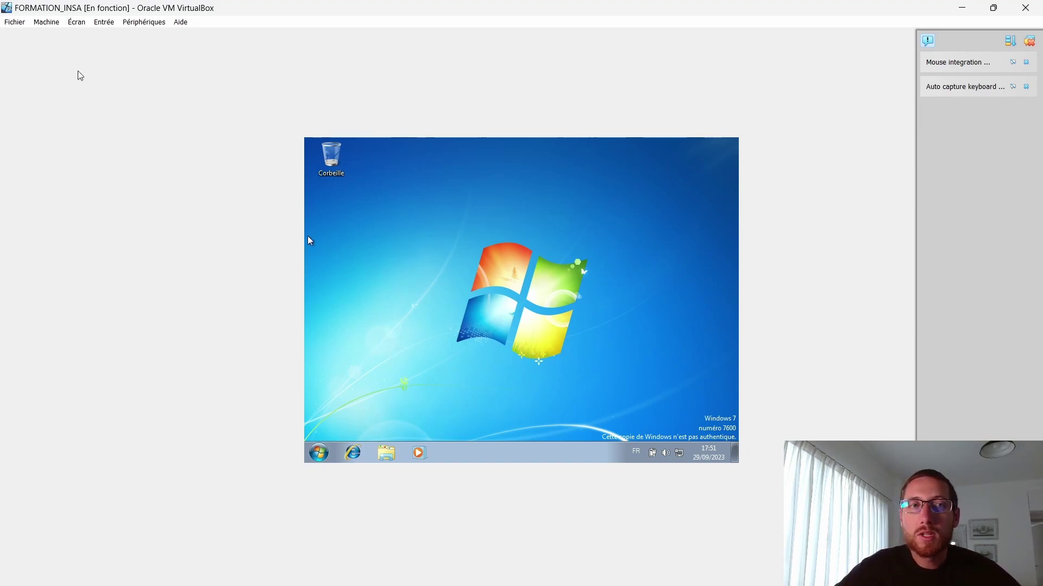
pyautogui.click(46, 22)
pyautogui.click(54, 36)
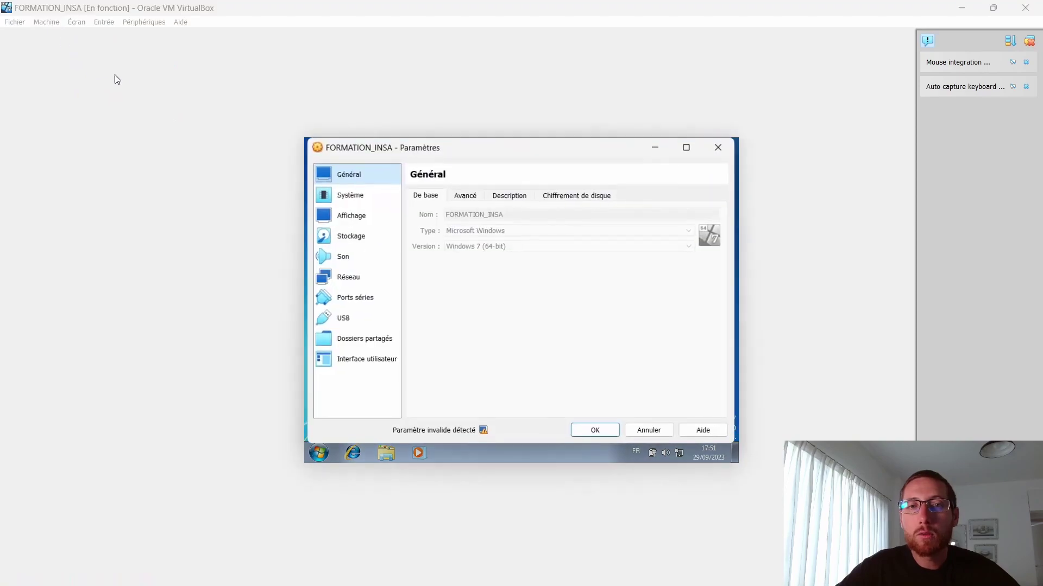
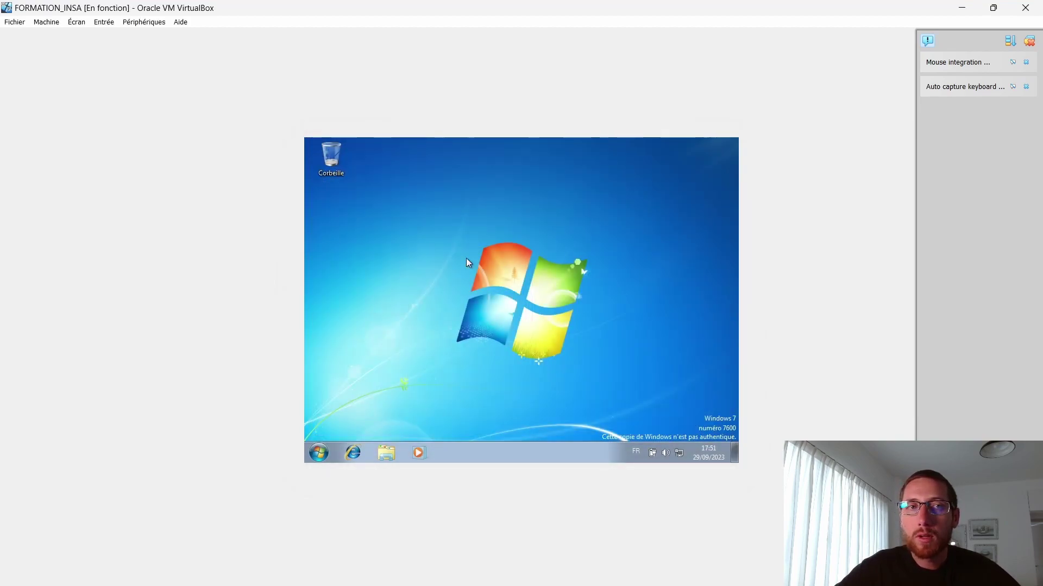
# Step: Open the FORMATION_INSA machine's Storage settings to check kon-bootCD.iso on the optical drive
pyautogui.click(65, 26)
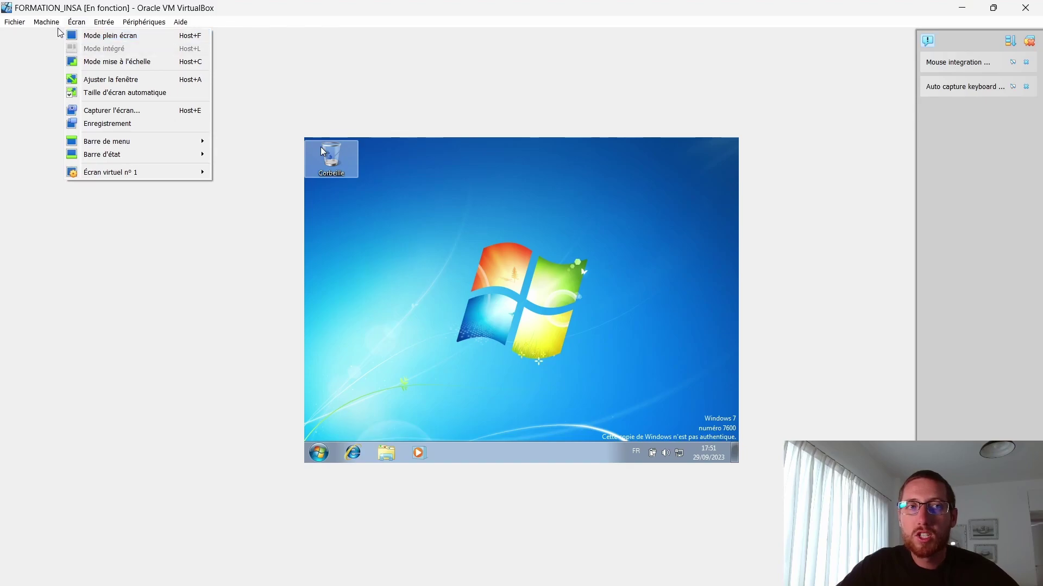
pyautogui.click(58, 35)
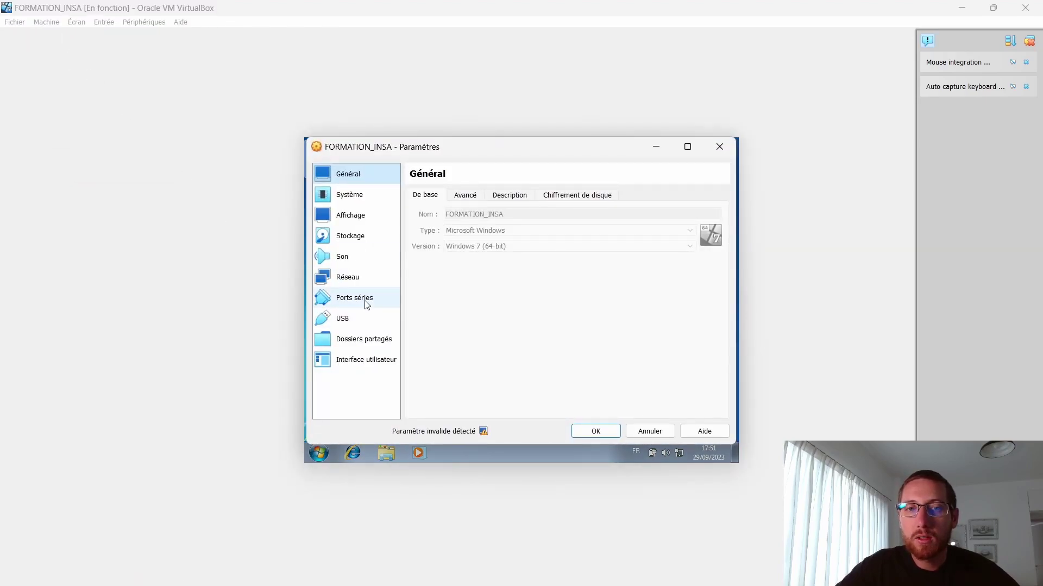
pyautogui.click(363, 237)
pyautogui.click(458, 239)
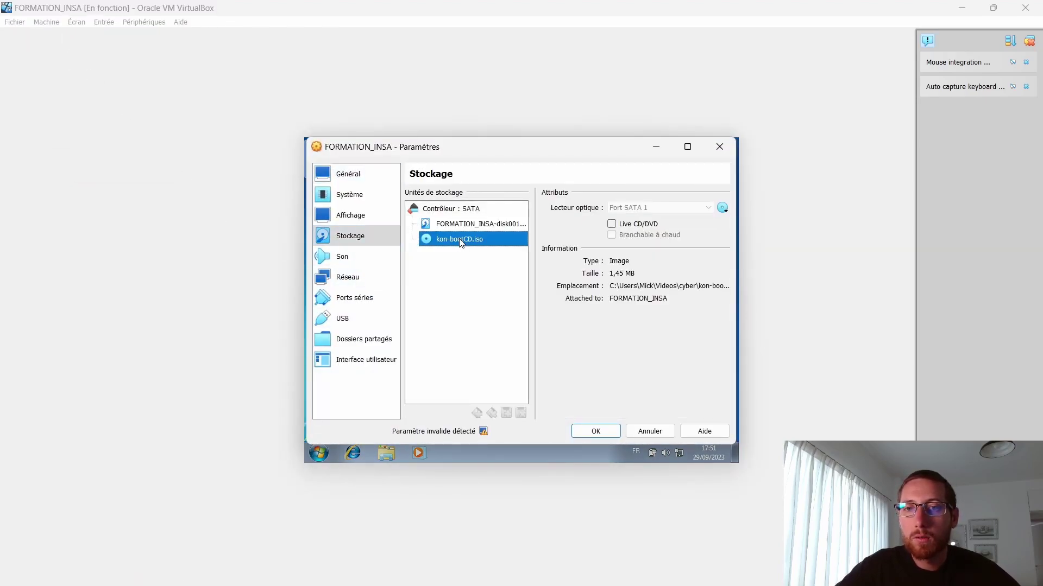
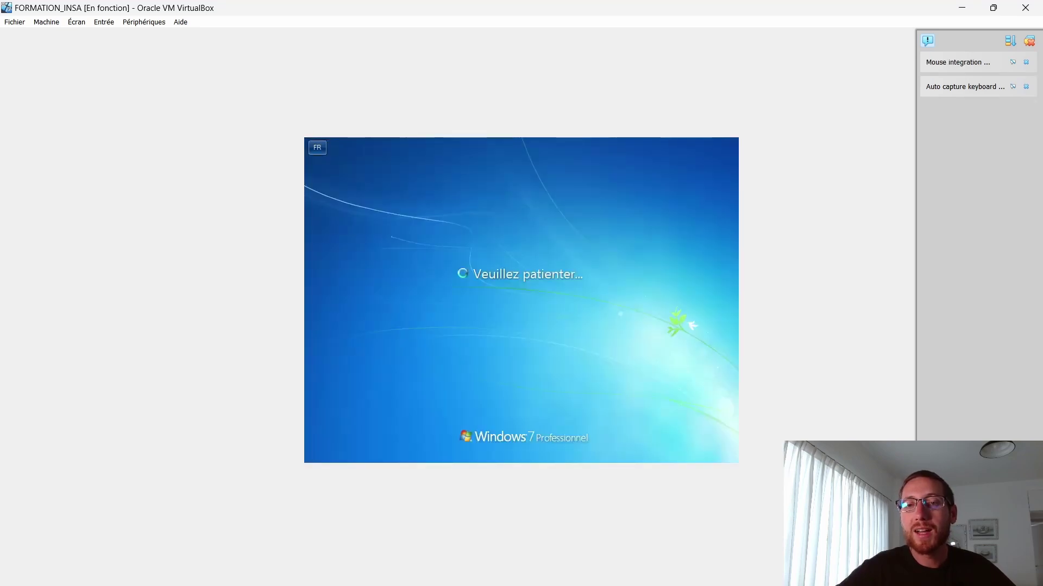
# Step: Submit a password attempt for the Windows 7 account at the login screen
pyautogui.write('formation')
pyautogui.press('Return')
pyautogui.press('Return')
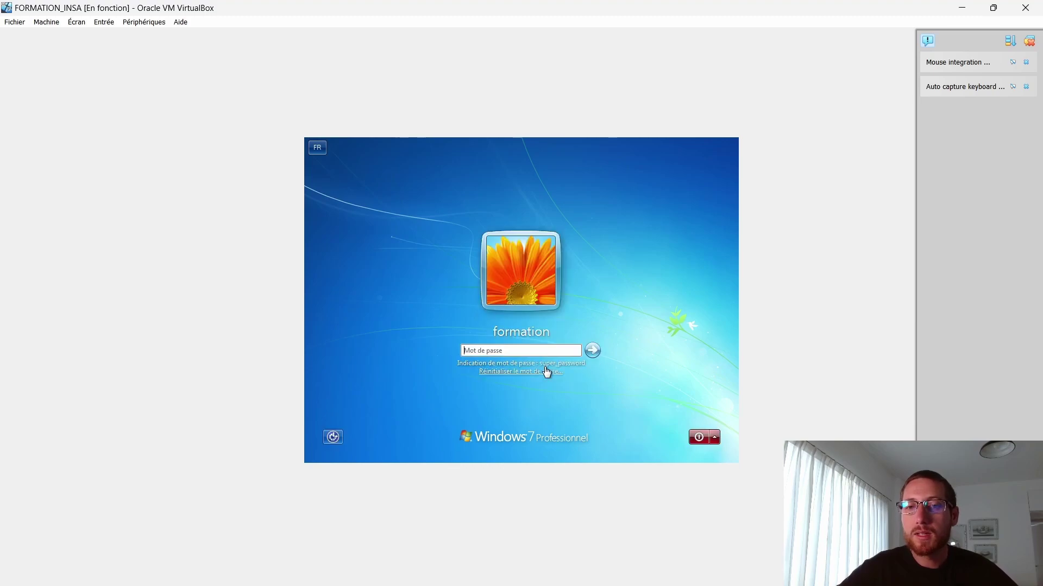